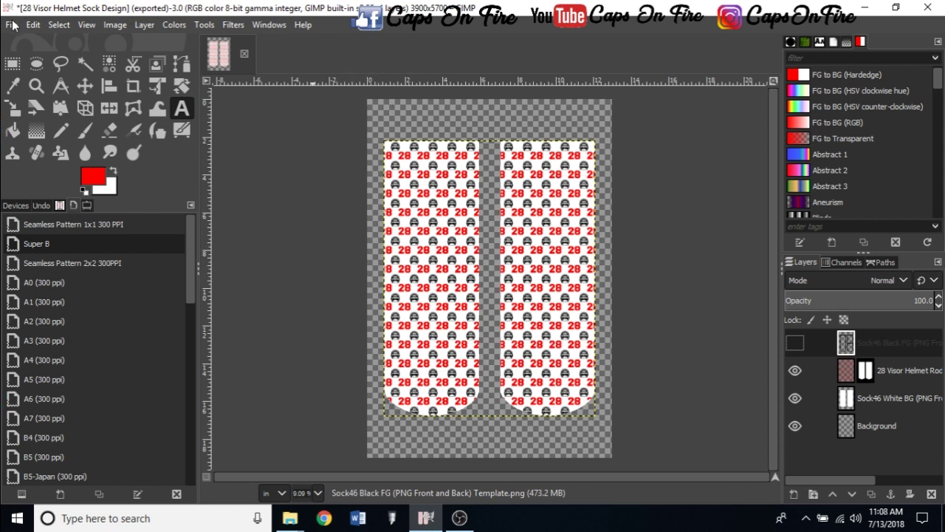
Step: Close the old sock design without saving, and create a 13 × 19 in RGB image at 300 pixels/in filled with transparency
left_click(245, 54)
left_click(498, 356)
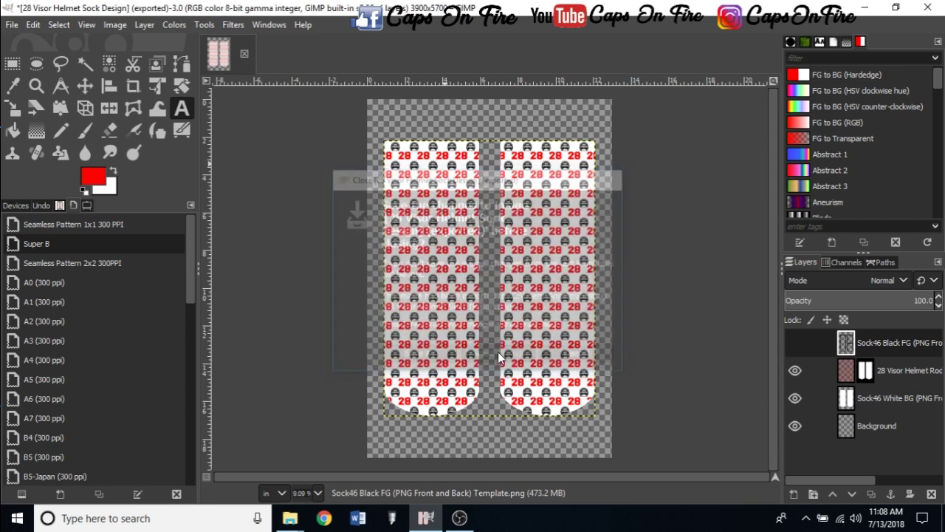
left_click(21, 29)
left_click(25, 45)
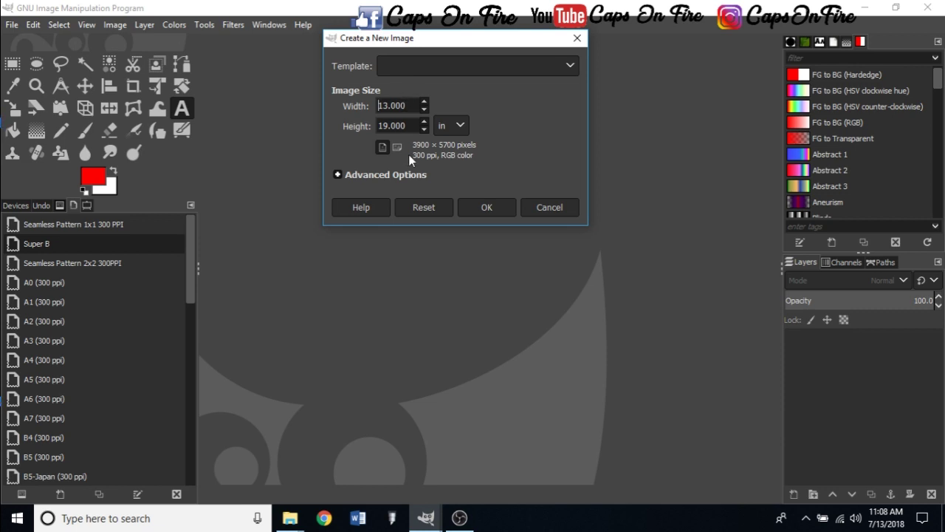
left_click(390, 173)
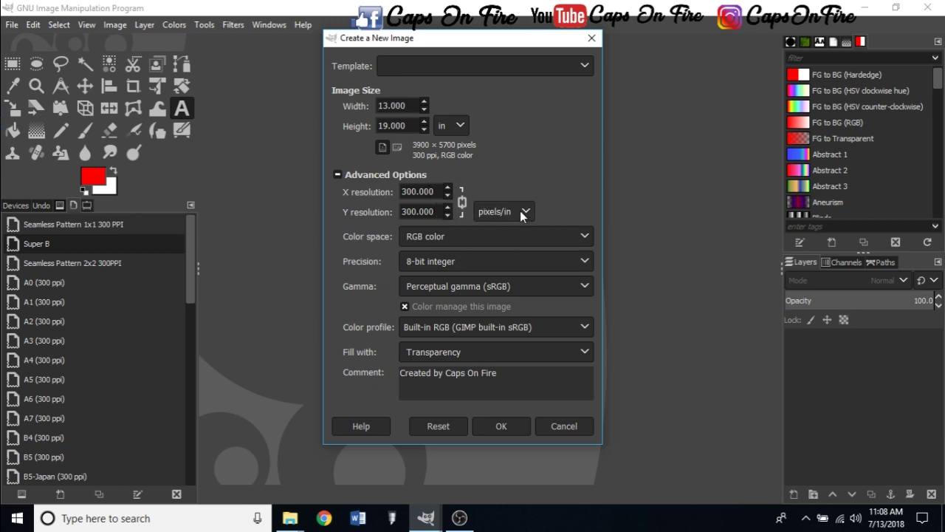
left_click(416, 351)
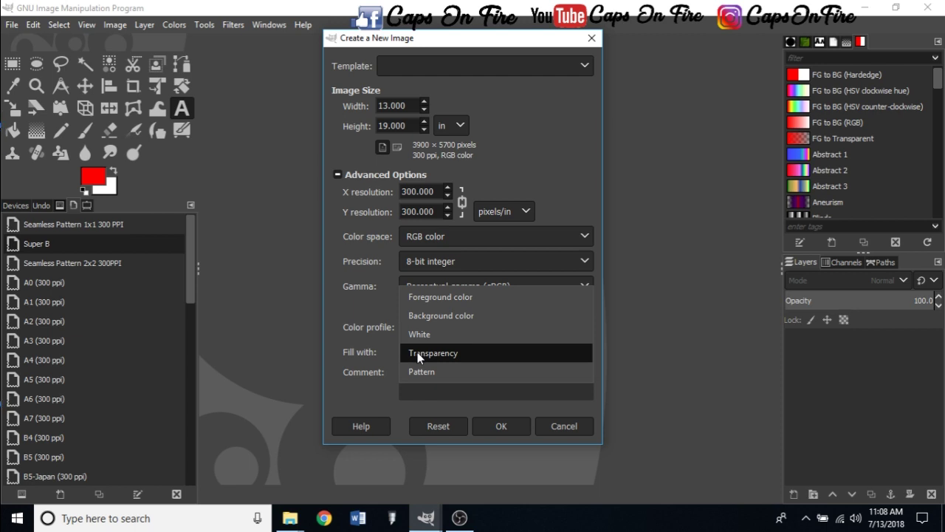
left_click(418, 355)
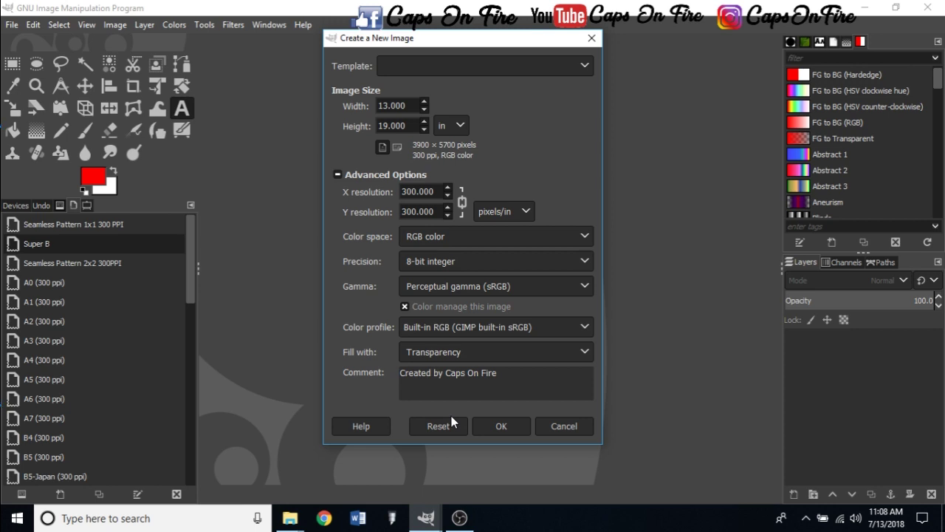
left_click(489, 429)
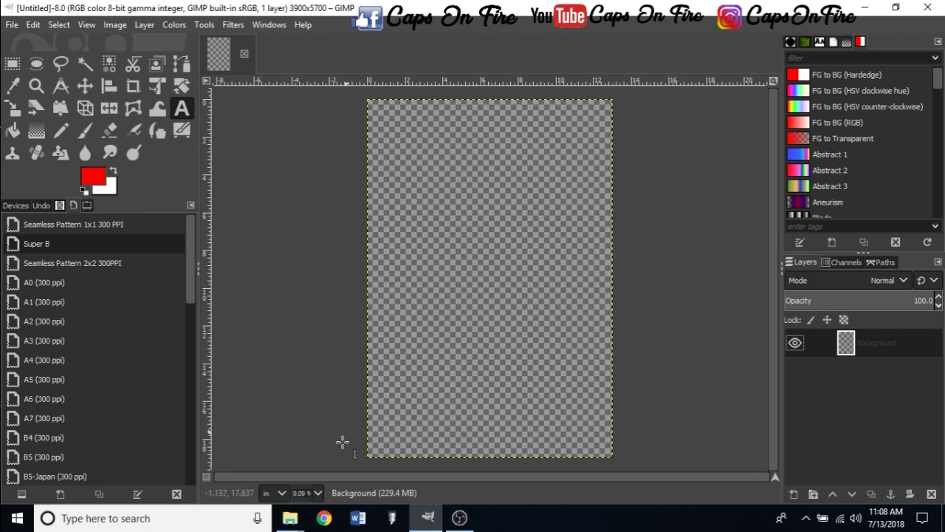
Step: Add the Sock46 Black FG and Sock46 White BG PNG templates from the Sock46 folder in File Explorer to the GIMP image as layers
mouse_move(299, 516)
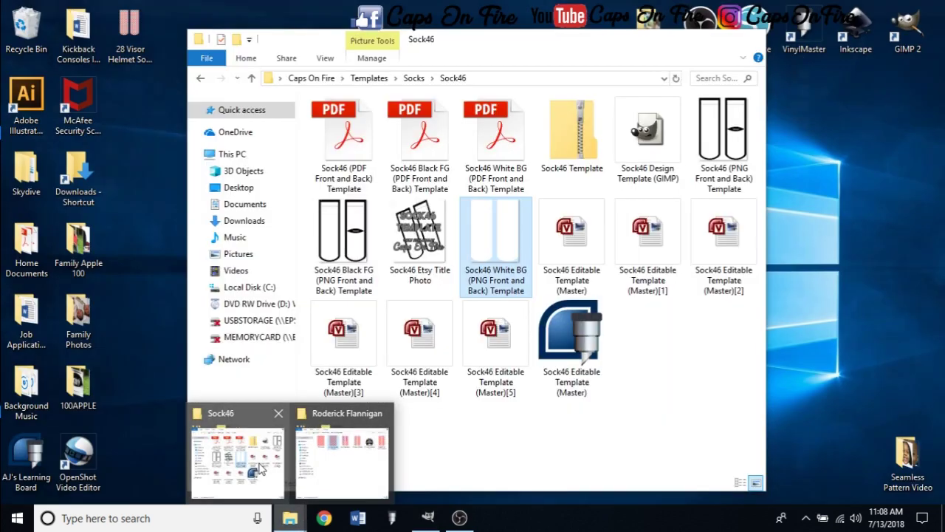
left_click(260, 468)
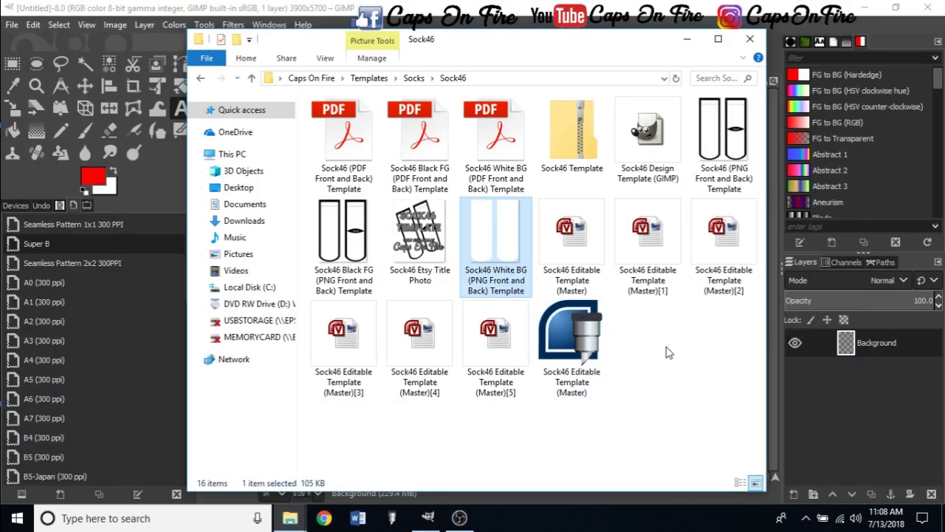
left_click(666, 352)
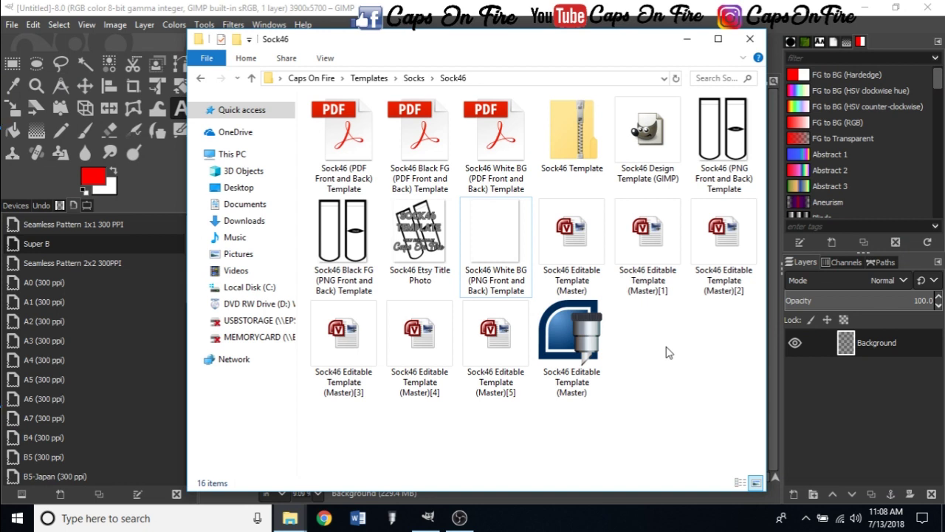
left_click(657, 144)
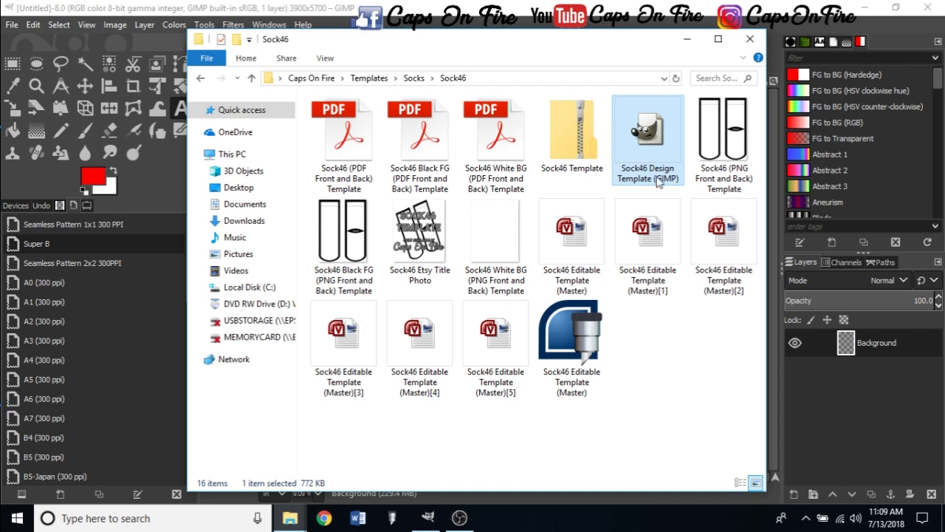
left_click(336, 236)
left_click(510, 247)
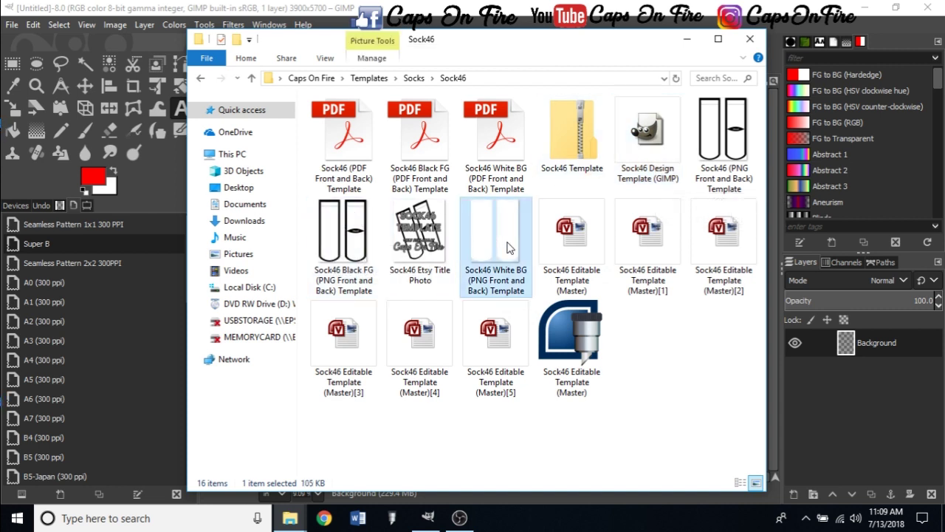
left_click(735, 354)
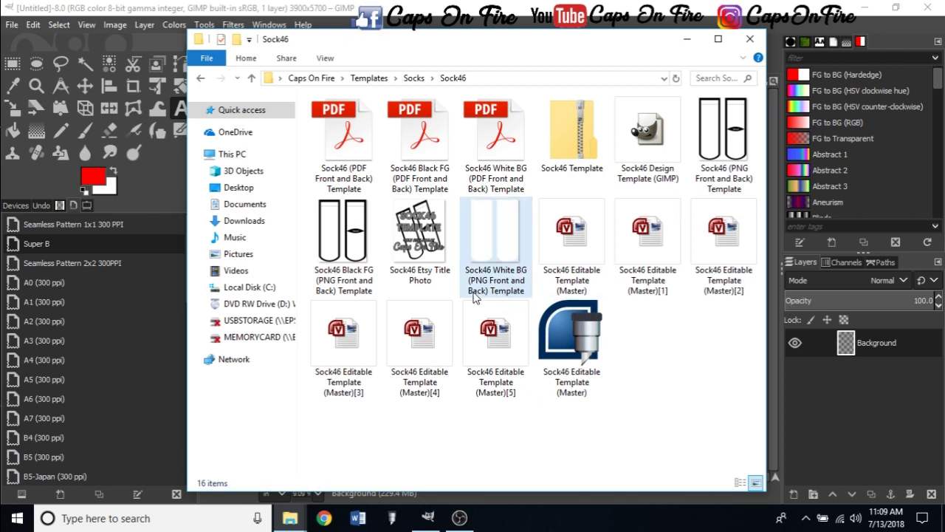
left_click(362, 255)
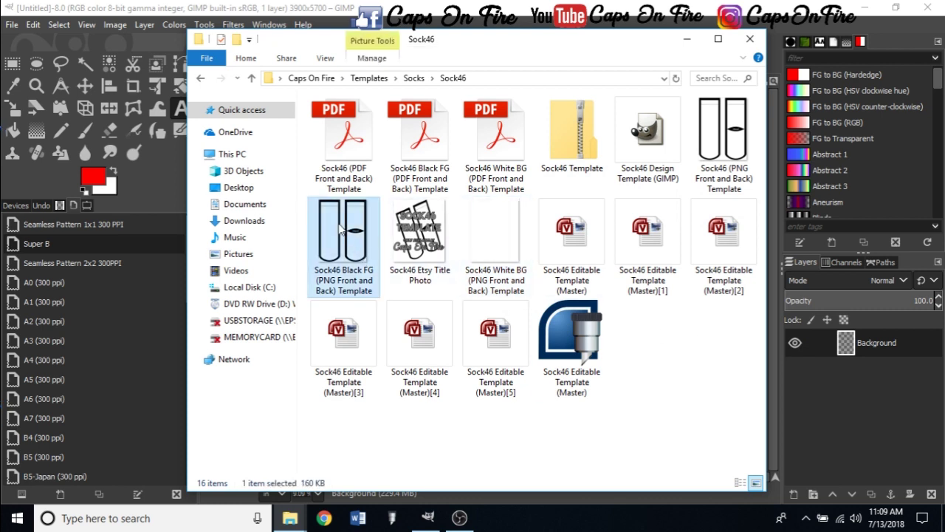
left_click_drag(341, 230, 842, 354)
left_click_drag(843, 353, 844, 356)
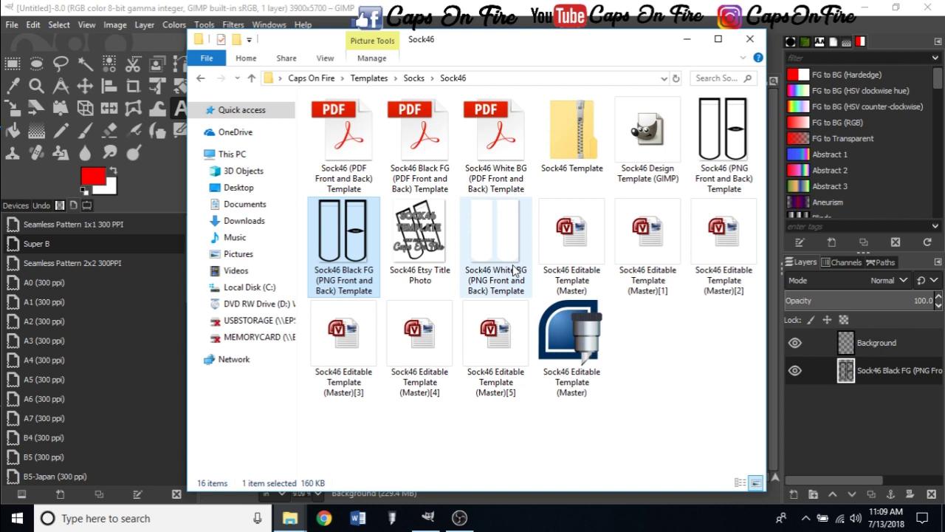
left_click_drag(514, 271, 807, 344)
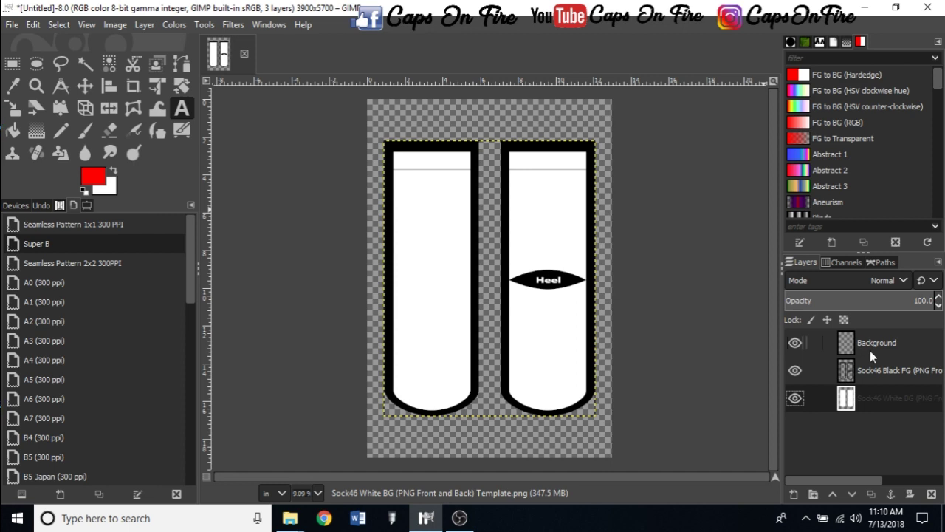
Step: Move the Background layer below both Sock46 template layers in the layer stack
left_click(870, 350)
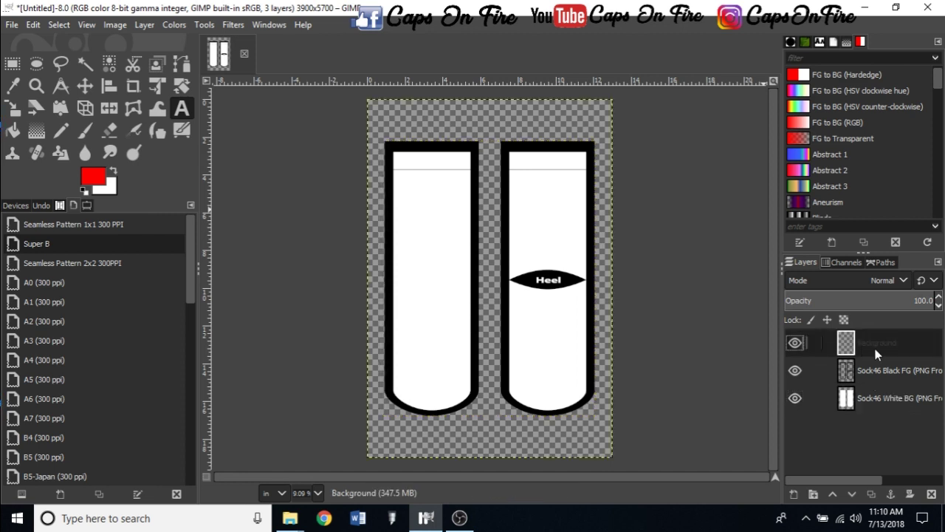
left_click_drag(878, 335, 872, 421)
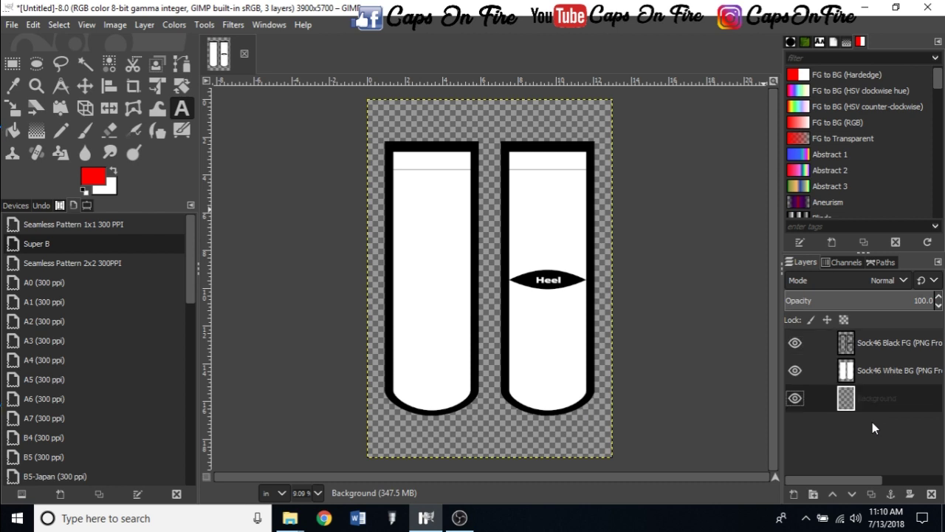
Step: Review each layer in the stack, hiding and showing the Sock46 Black FG layer to examine the white sock shapes beneath it
left_click(869, 339)
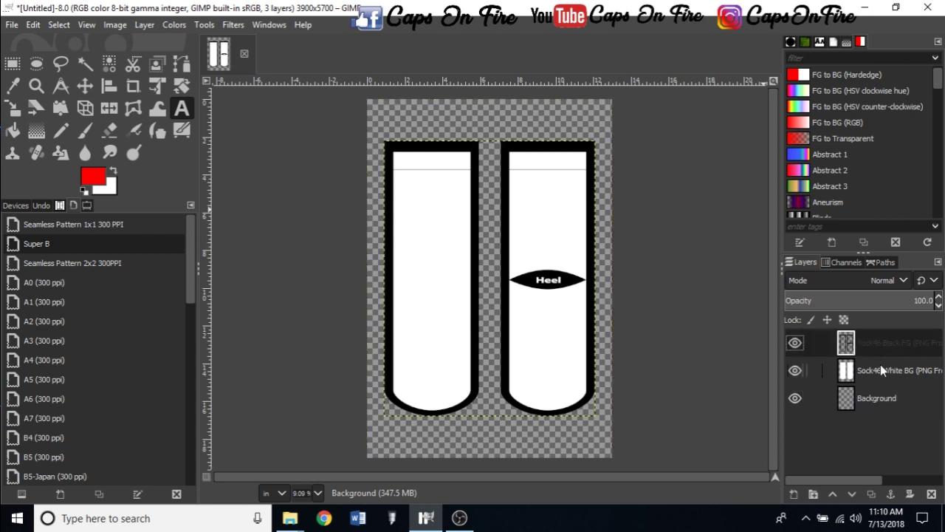
left_click(881, 367)
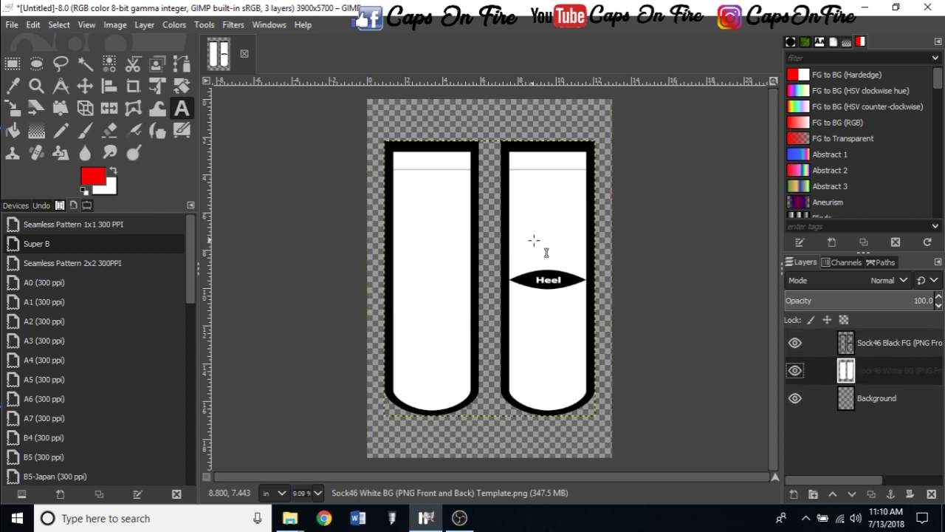
left_click(884, 403)
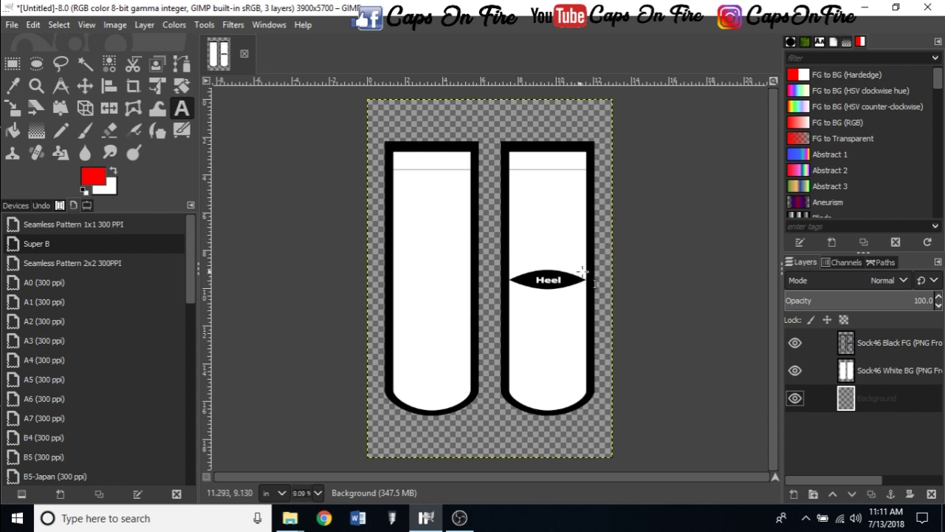
left_click(892, 345)
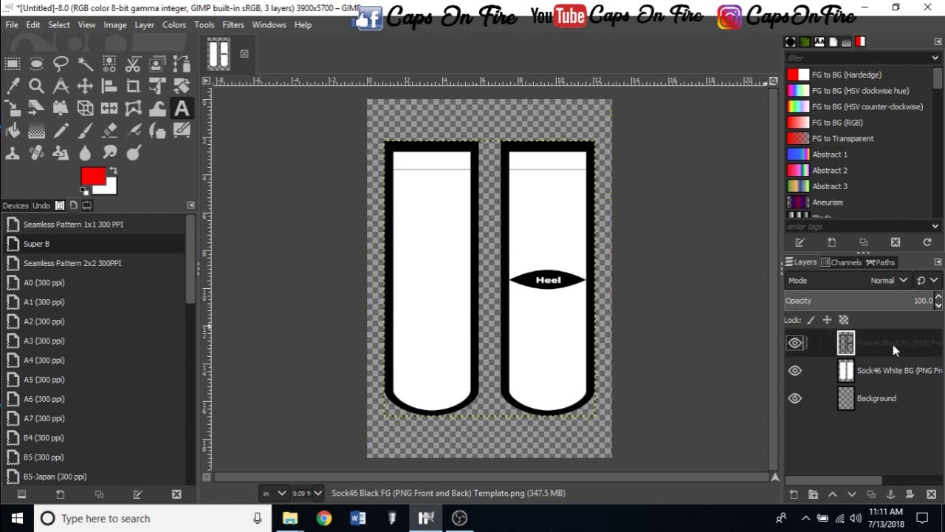
left_click(795, 343)
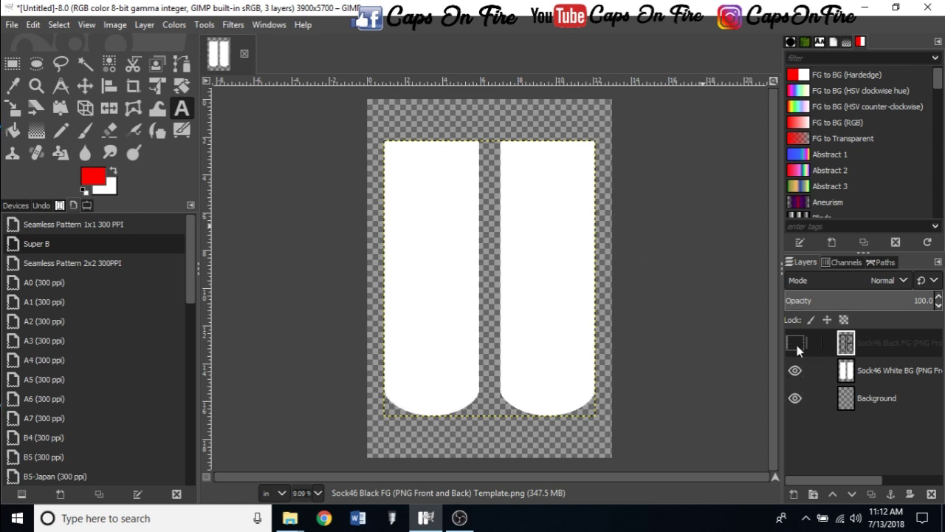
left_click(795, 343)
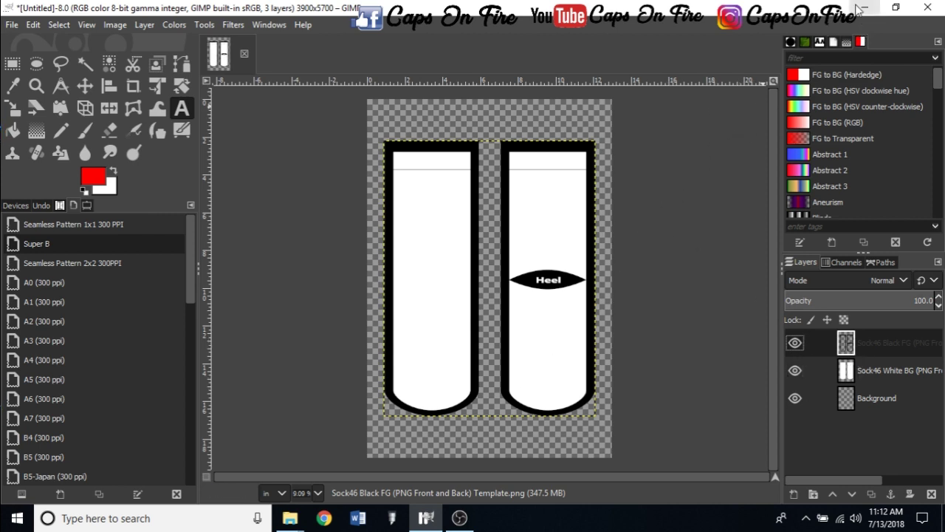
Step: Add the 28 Visor Helmet pattern from the customer's order folder as a layer between the Sock46 Black FG and Sock46 White BG layers
left_click(866, 7)
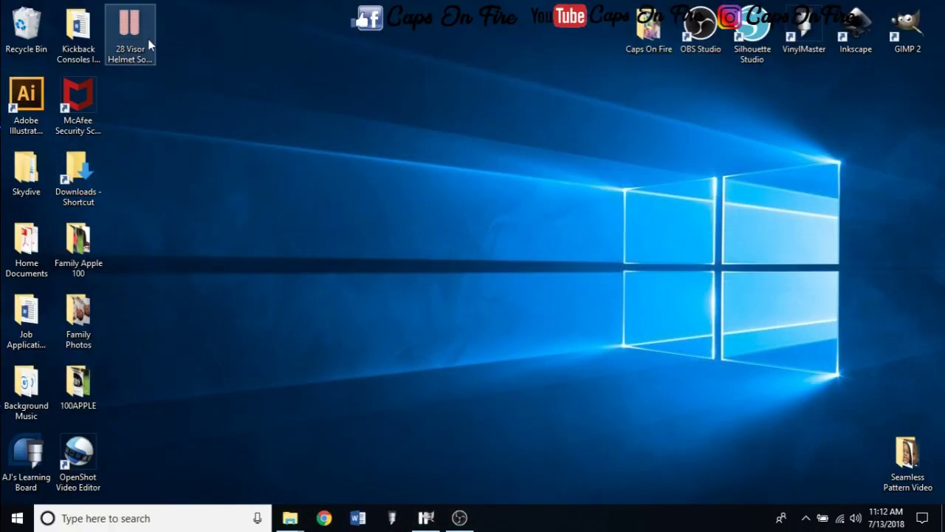
mouse_move(290, 518)
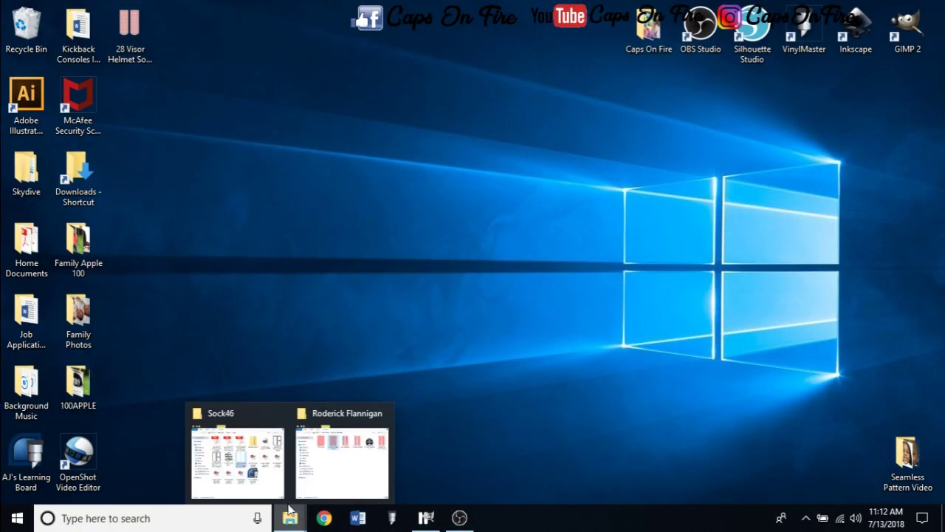
mouse_move(301, 489)
left_click(336, 480)
left_click(449, 196)
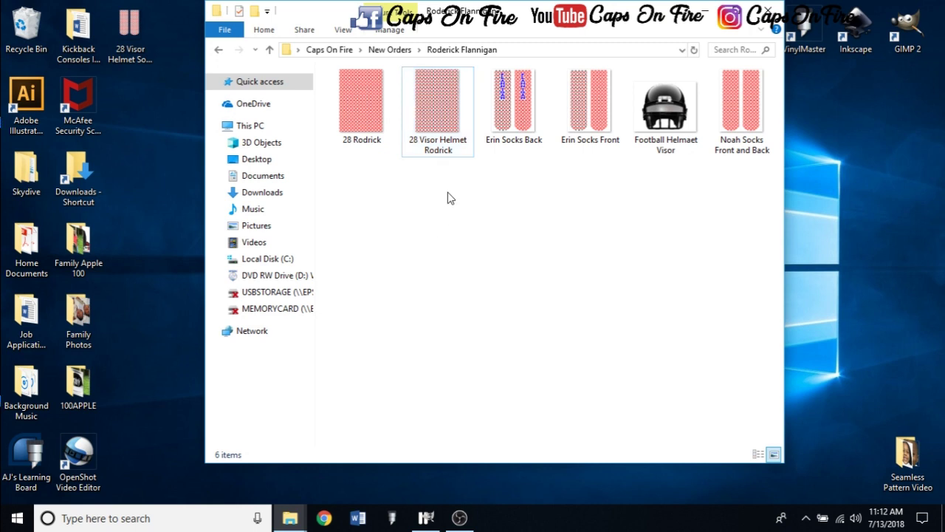
left_click(437, 77)
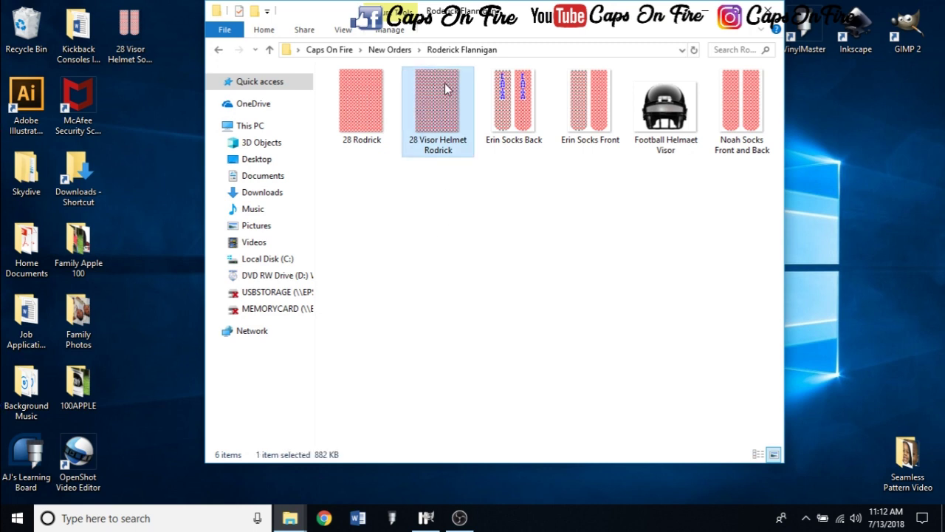
left_click_drag(444, 83, 835, 401)
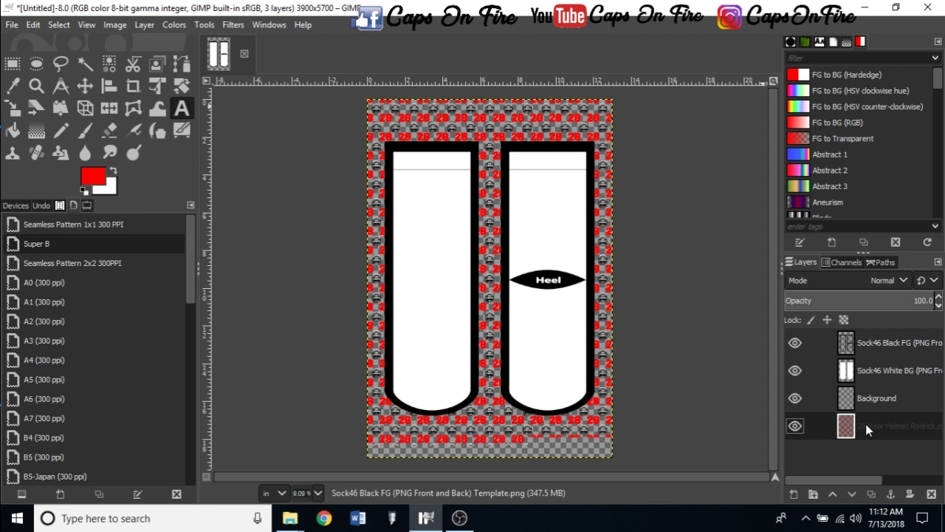
left_click_drag(865, 424, 910, 356)
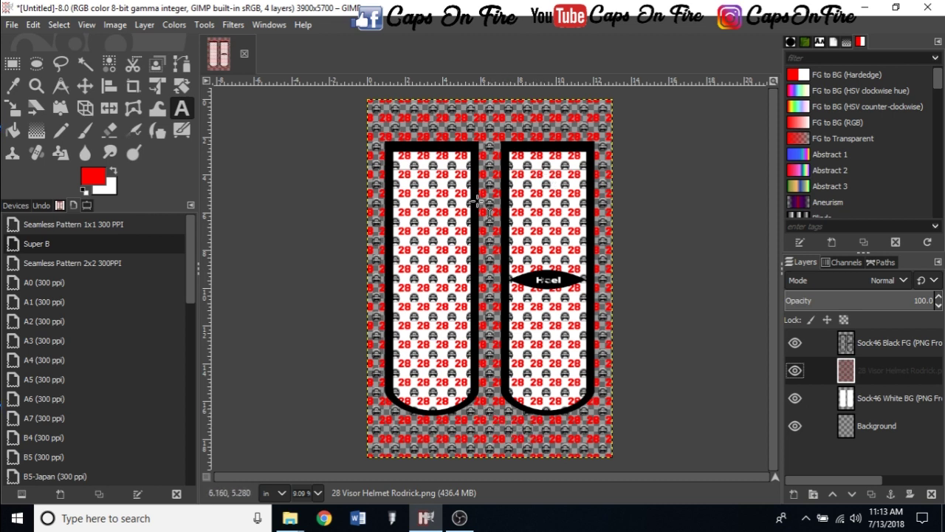
Step: Create a selection of both sock shapes from the alpha of the Sock46 White BG layer
left_click(875, 400)
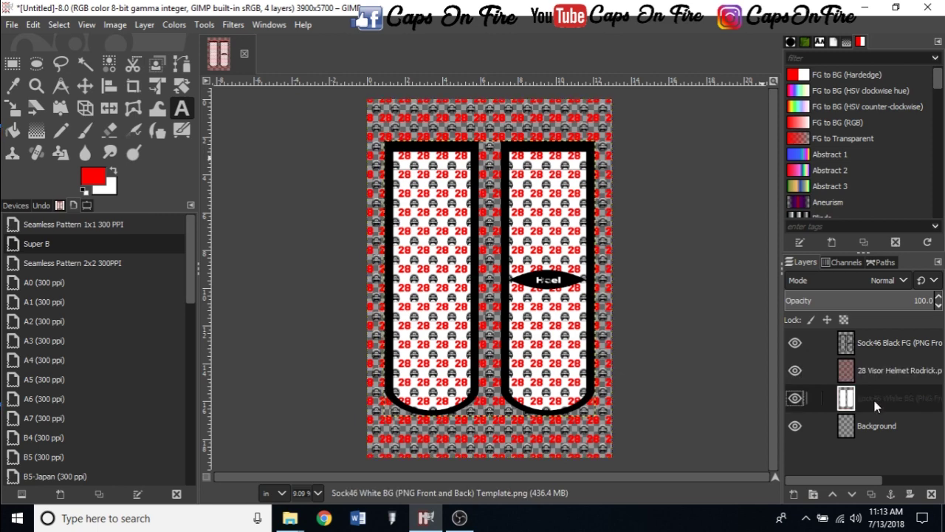
right_click(874, 401)
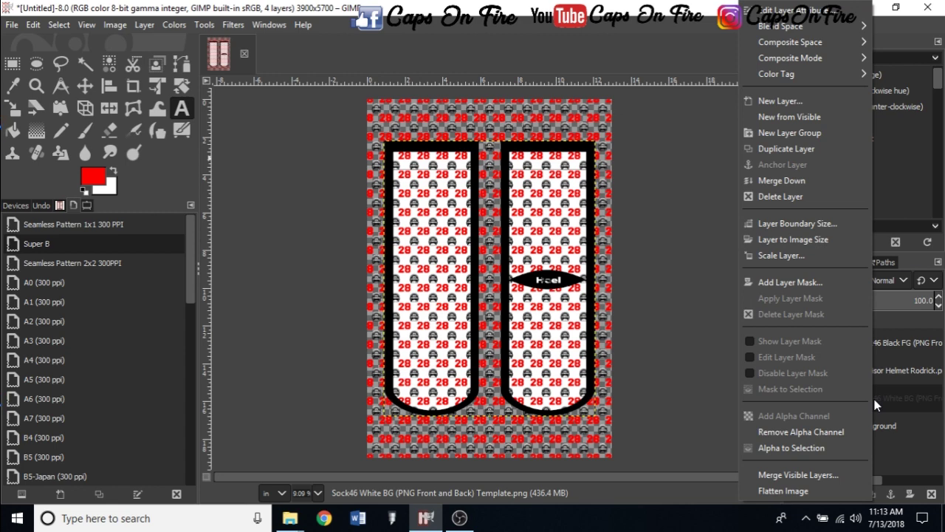
left_click(768, 448)
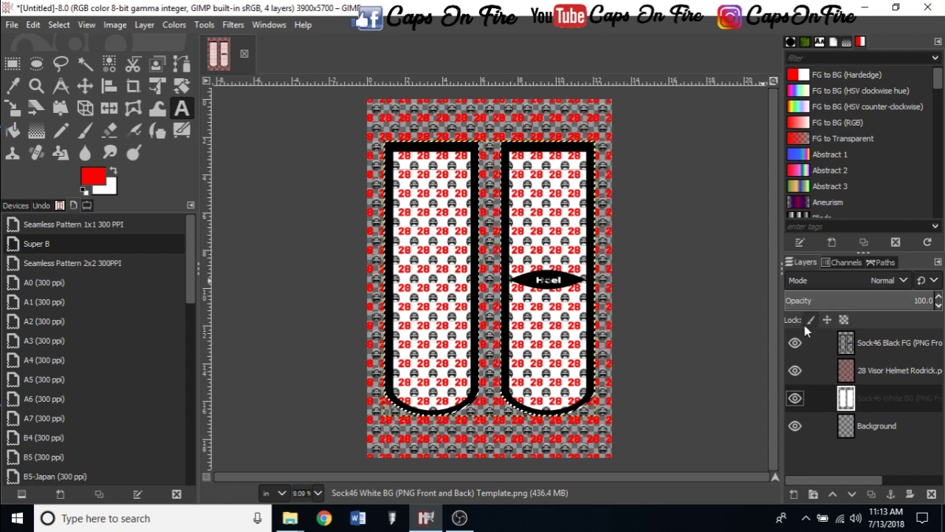
Step: With the Sock46 Black FG layer hidden, add a layer mask from the selection to the 28 Visor Helmet pattern layer and clear the selection
left_click(795, 343)
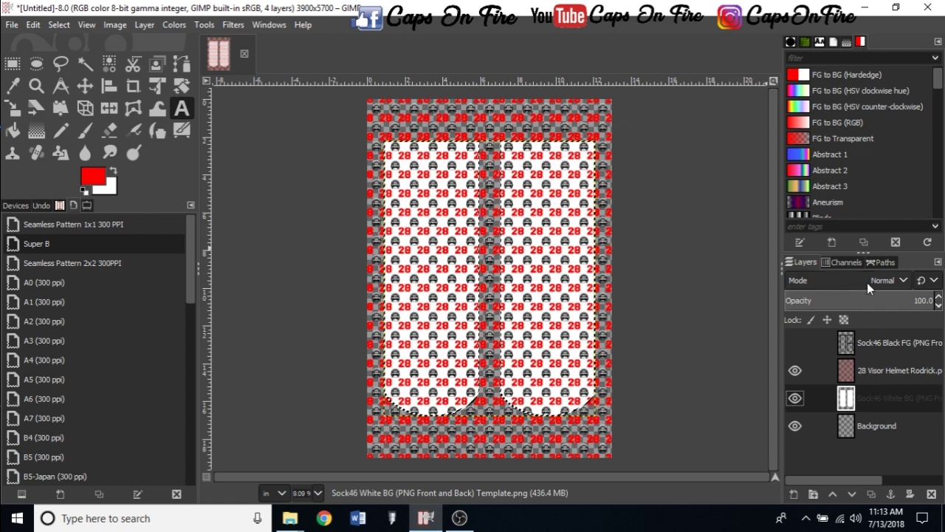
right_click(876, 375)
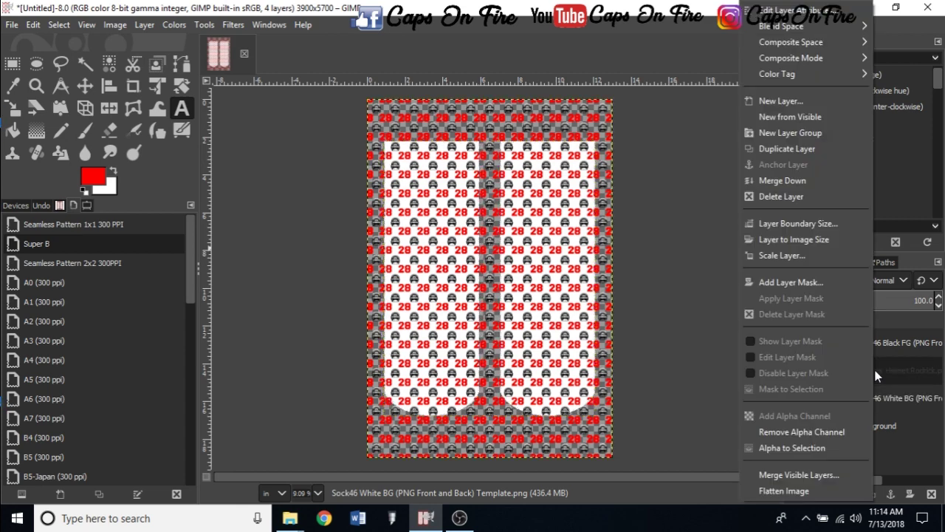
left_click(790, 283)
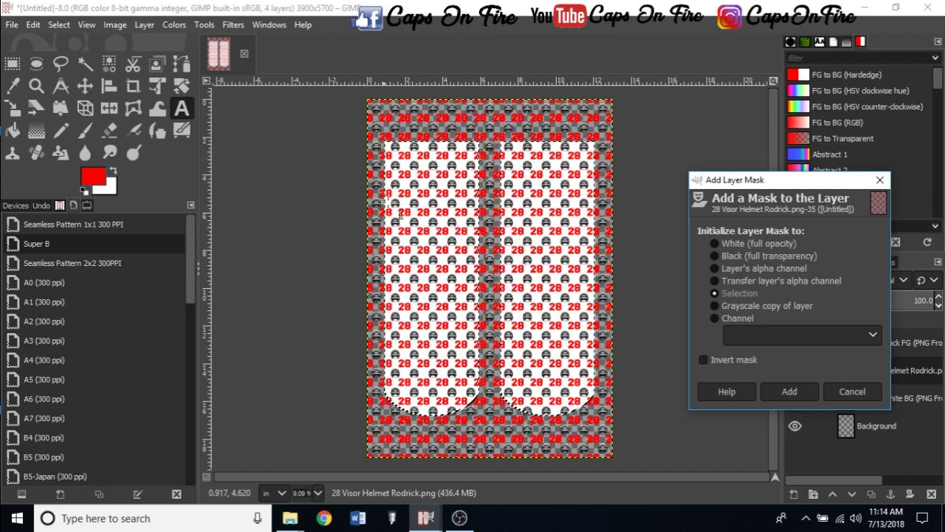
left_click(801, 395)
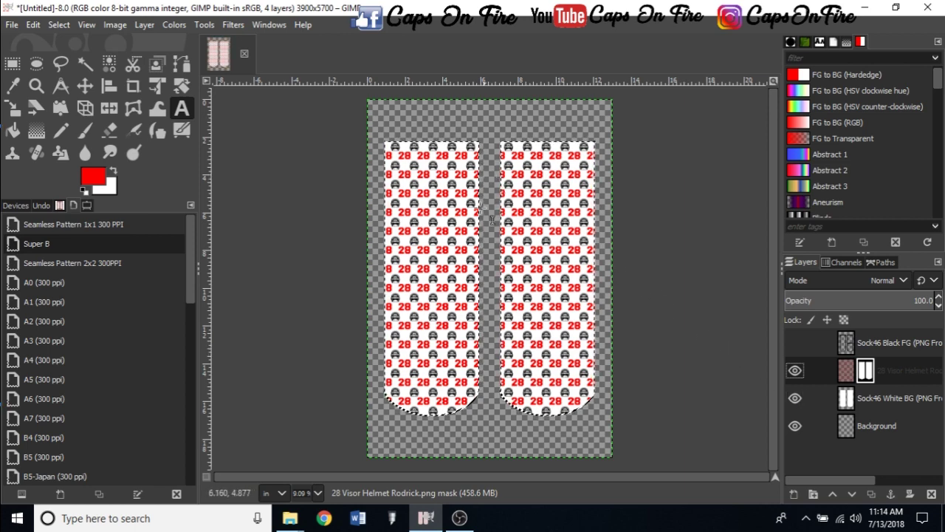
left_click(56, 25)
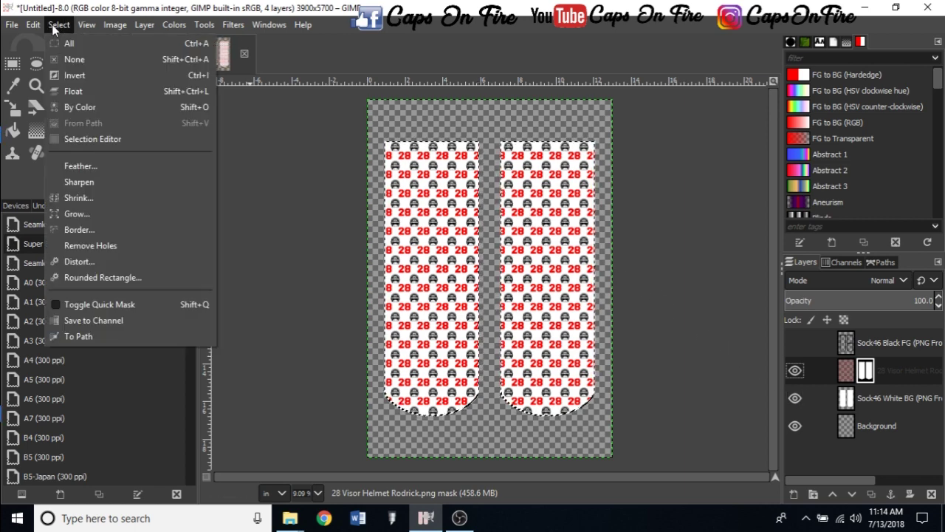
left_click(75, 59)
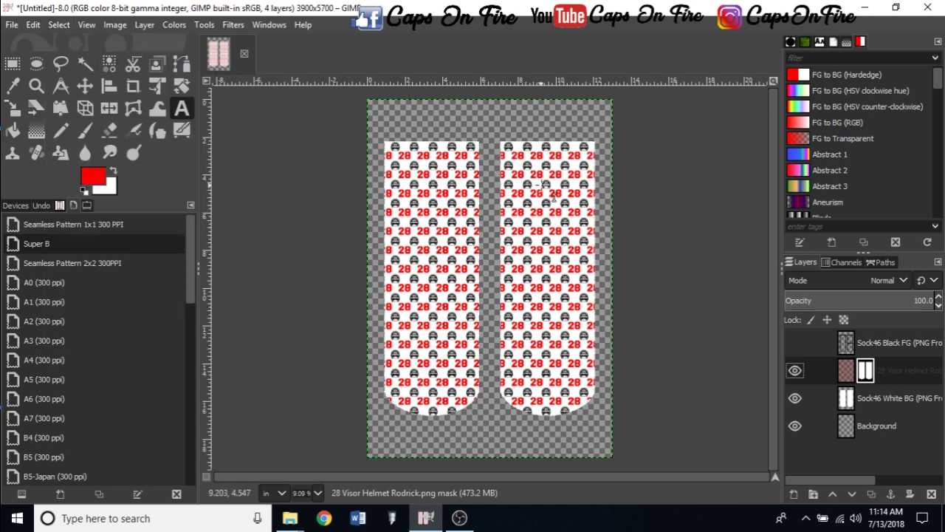
Step: Export the masked sock design to the Desktop as 28 new sock.png, using the default PNG options
left_click(13, 25)
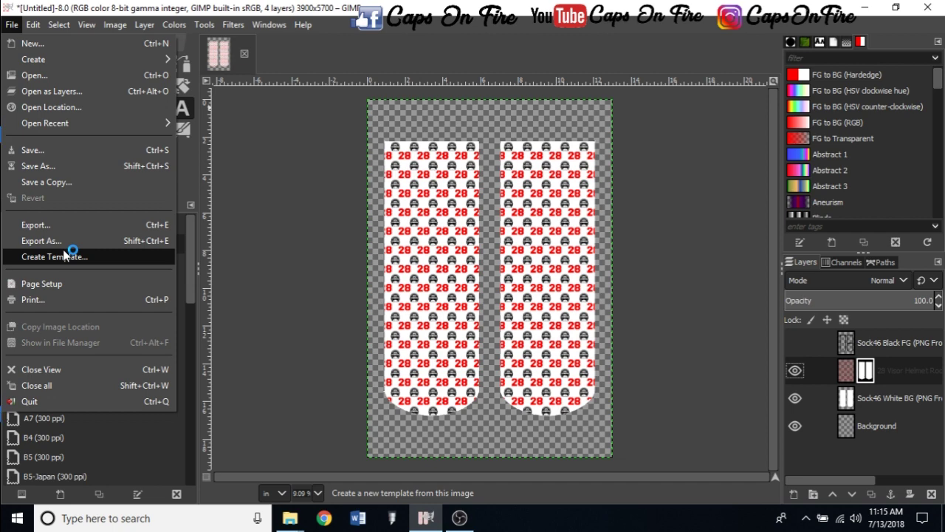
left_click(38, 240)
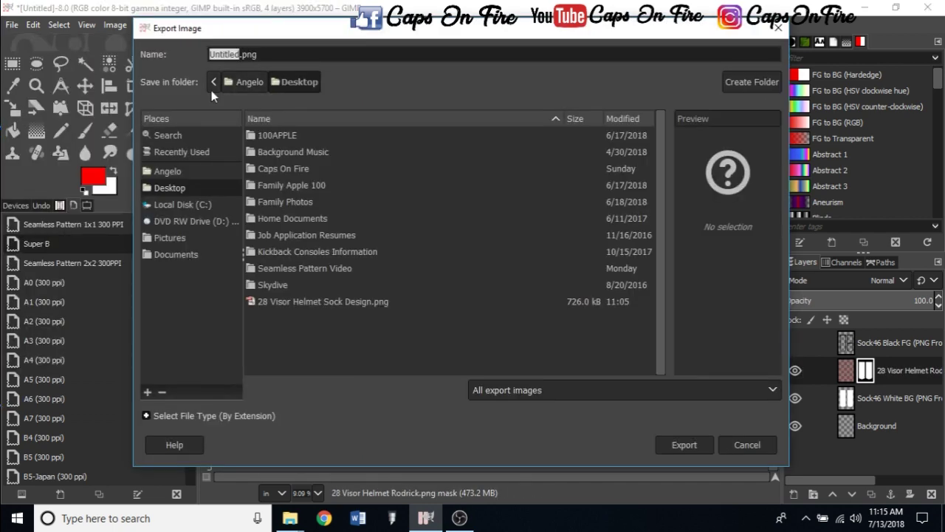
left_click(175, 191)
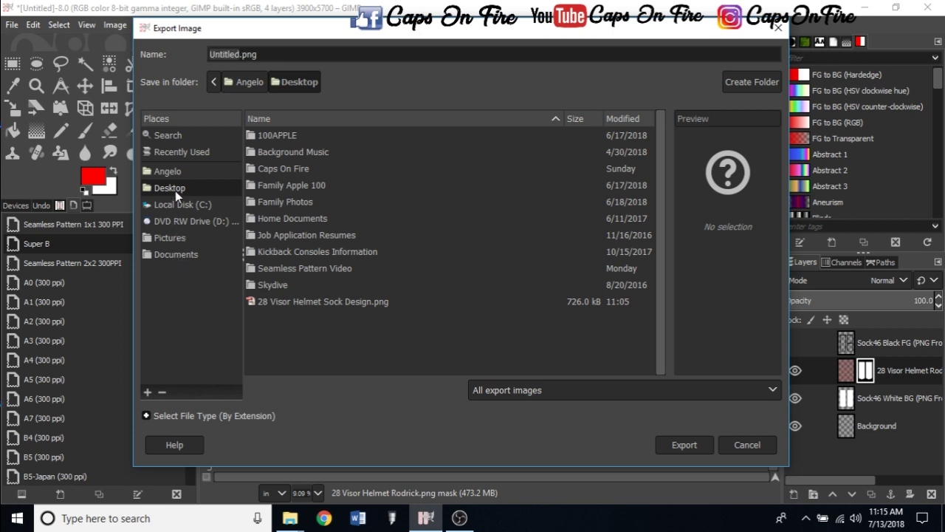
double_click(226, 61)
type("28 new sock")
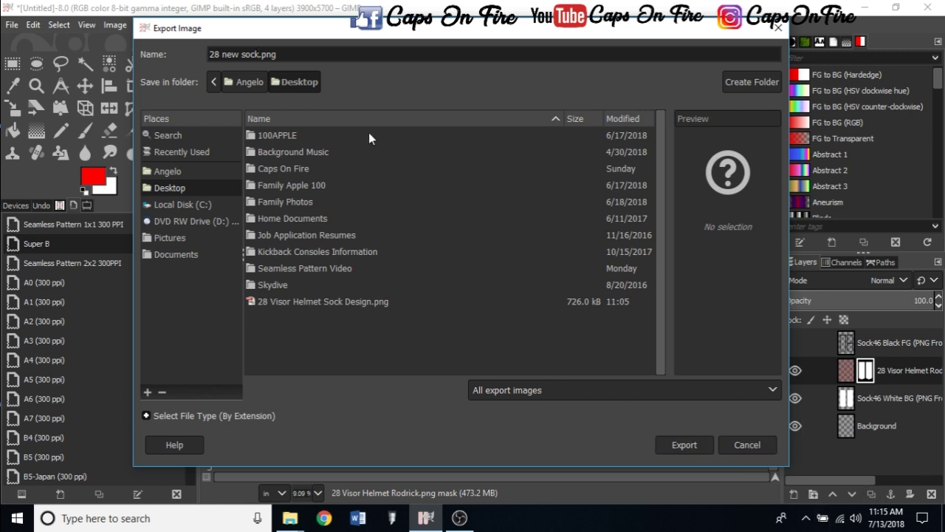
left_click(283, 54)
left_click(700, 443)
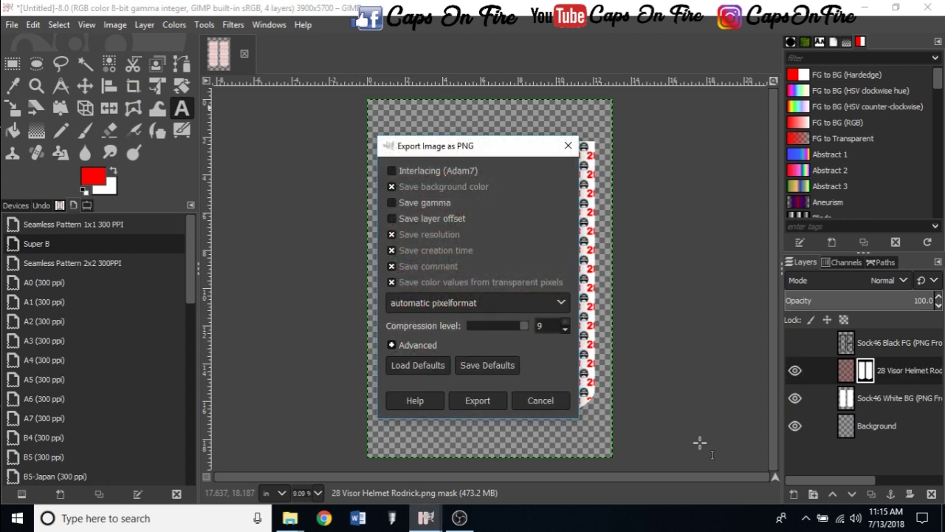
left_click(477, 400)
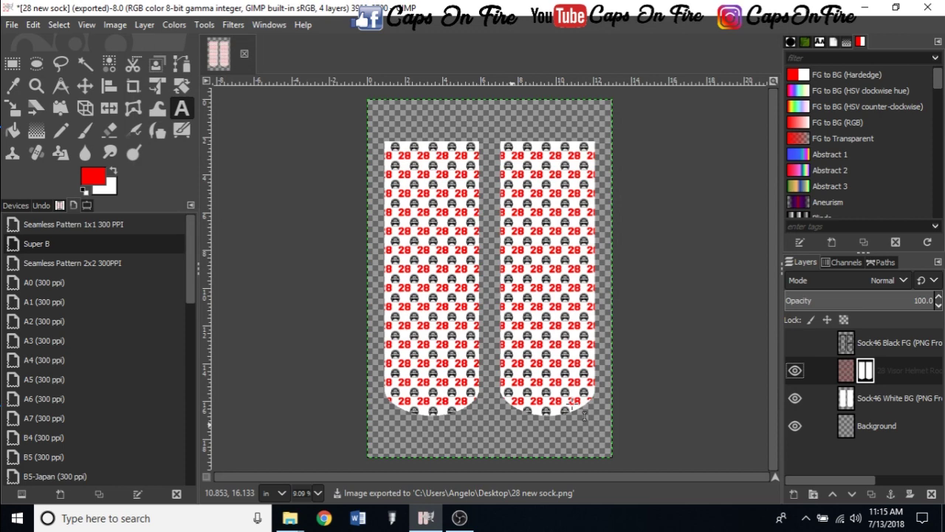
Step: Open the exported 28 new sock image from the desktop in Photos to examine both sock shapes, close it and return to GIMP
left_click(863, 6)
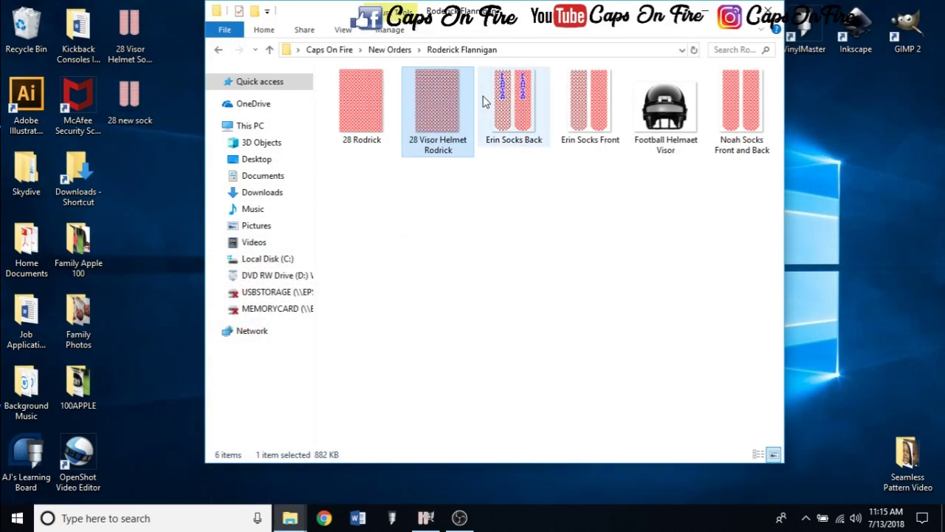
left_click(699, 9)
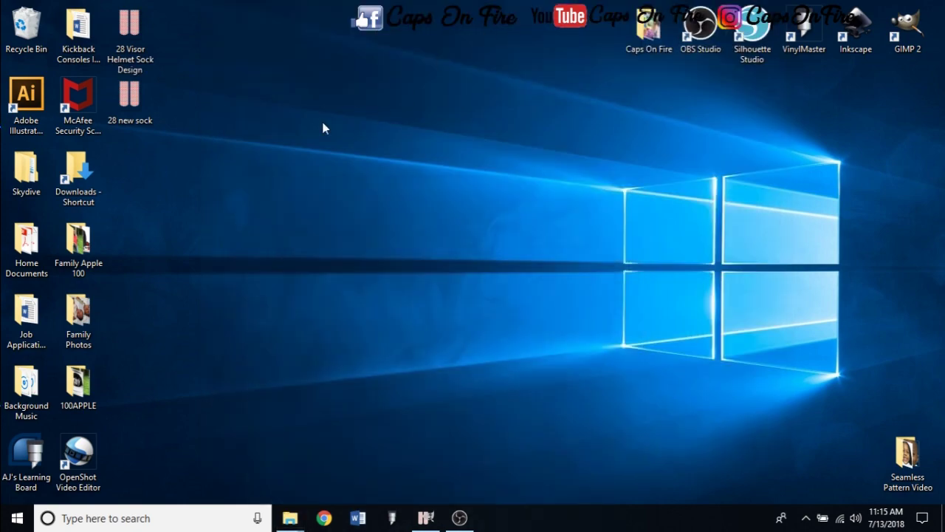
double_click(136, 105)
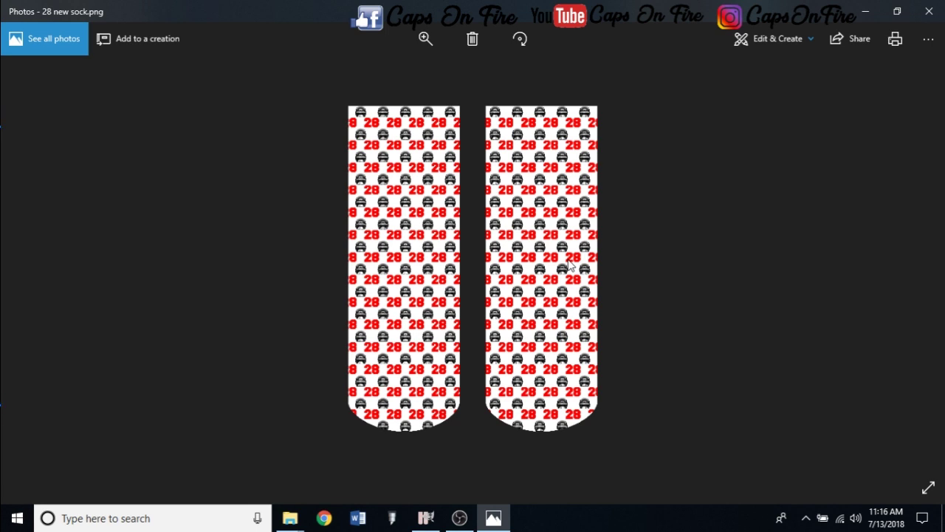
left_click(928, 11)
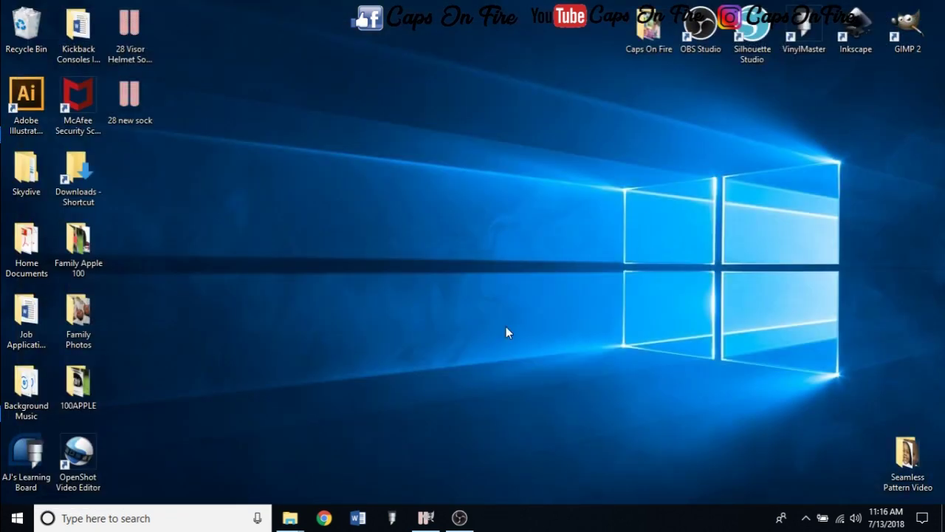
left_click(425, 517)
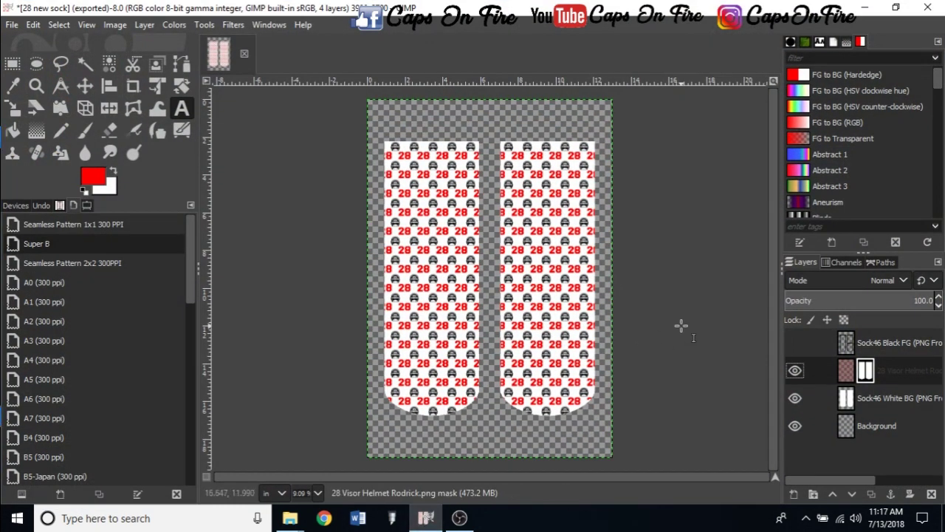